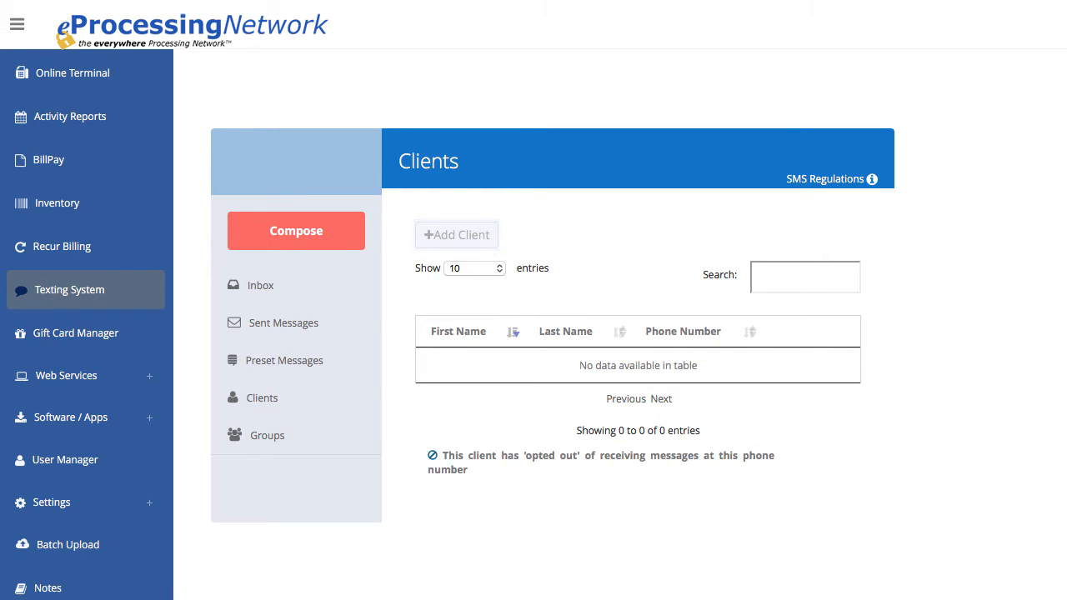
- Add a new client with a first name, last name and phone number, and save the record
key("Tab")
key("Tab")
type("5")
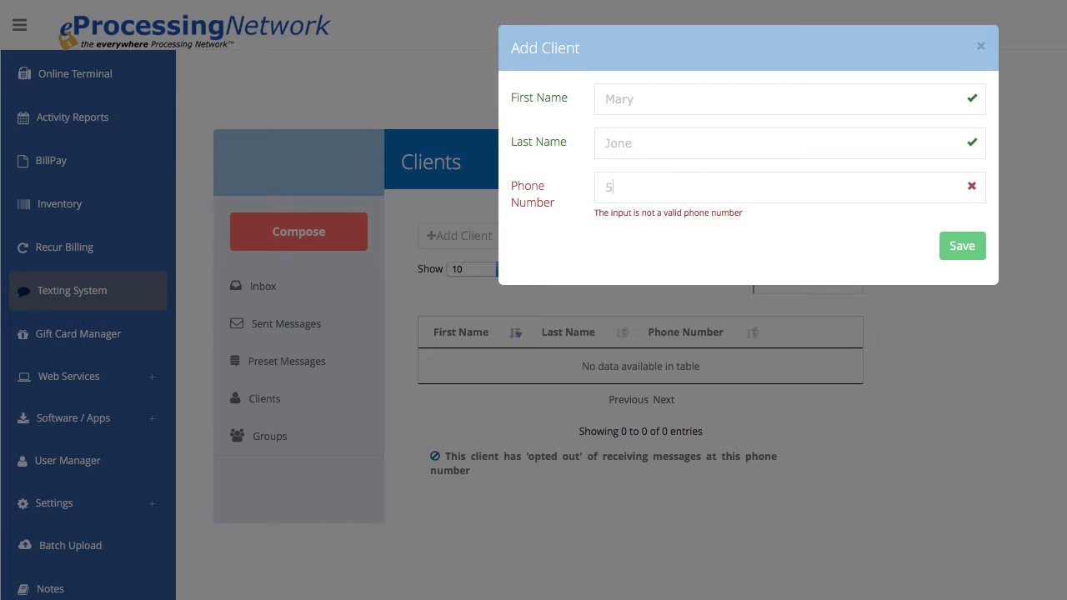
type("55-678-6789")
key("Tab")
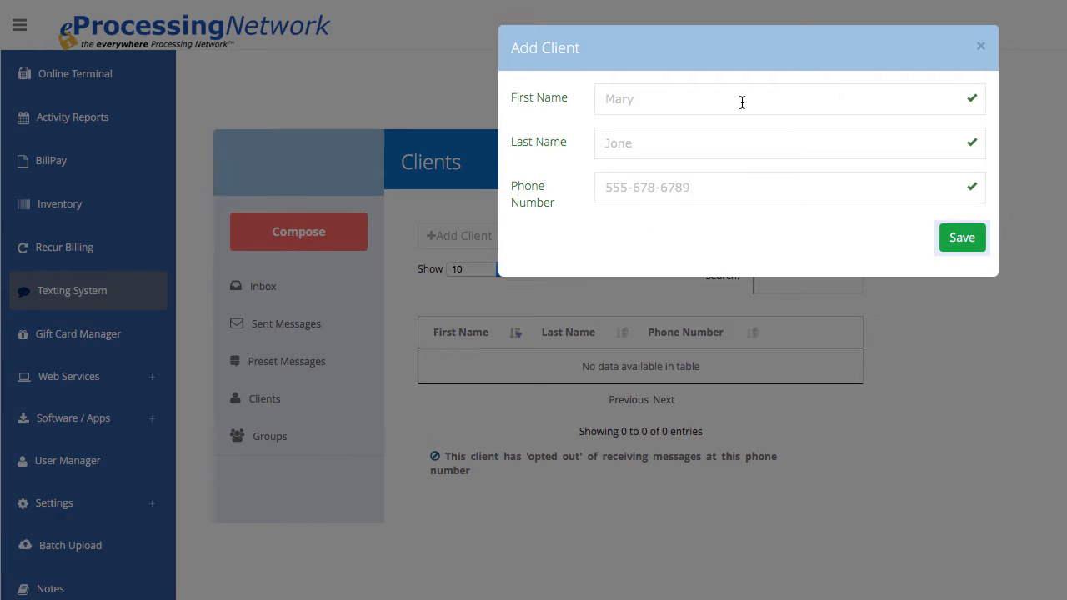
left_click(962, 240)
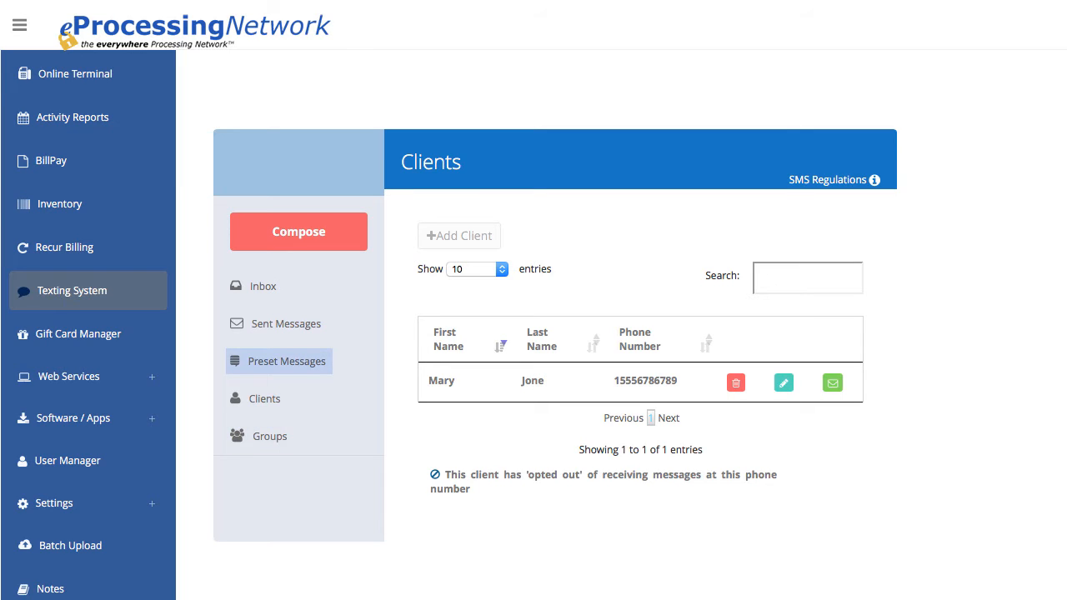
- Start a new preset message with the description "Sales offer"
left_click(302, 365)
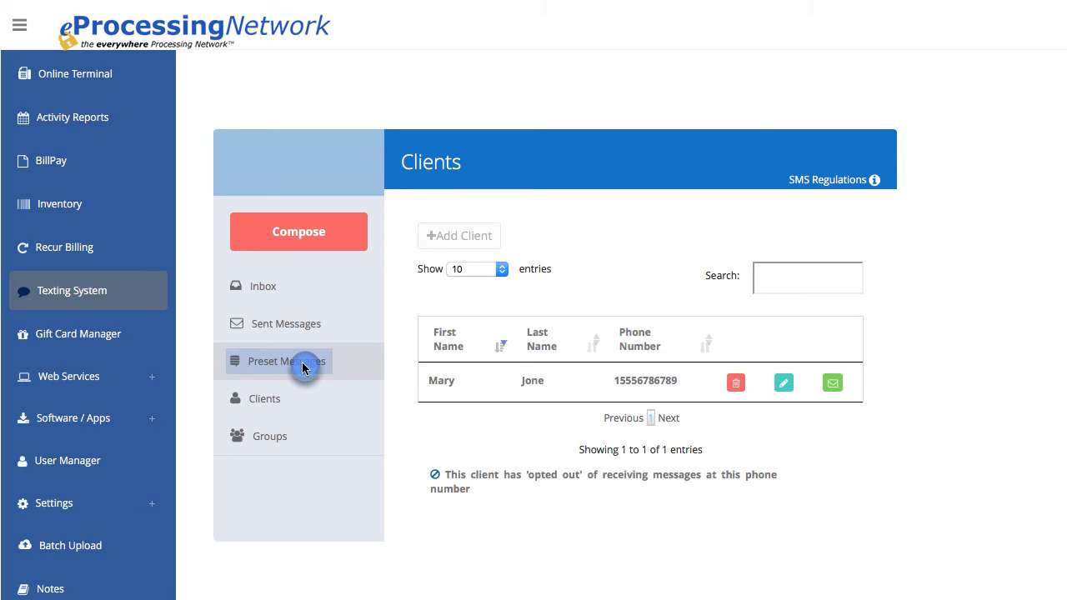
left_click(471, 236)
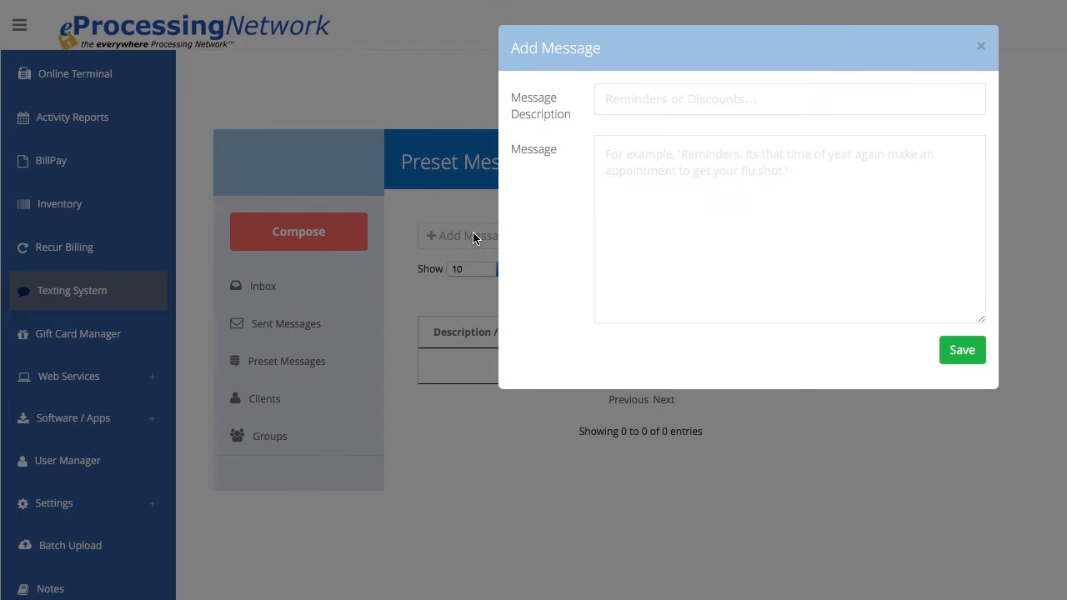
type("Sales off")
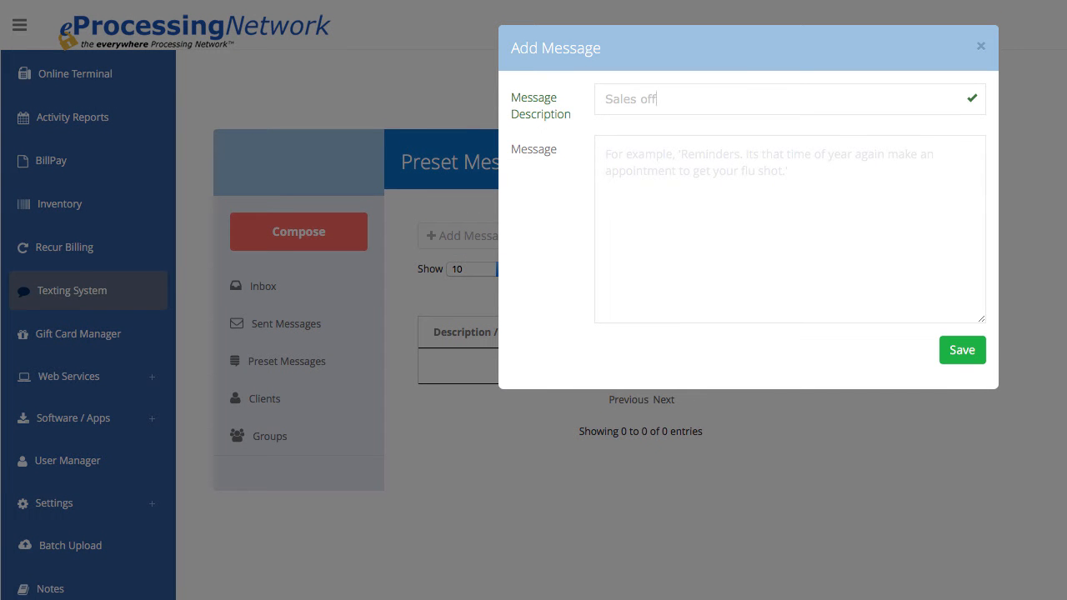
type("er")
key("Tab")
- Enter the preset message text "limited time only, come for our monthly sale" and save it
type("limited t")
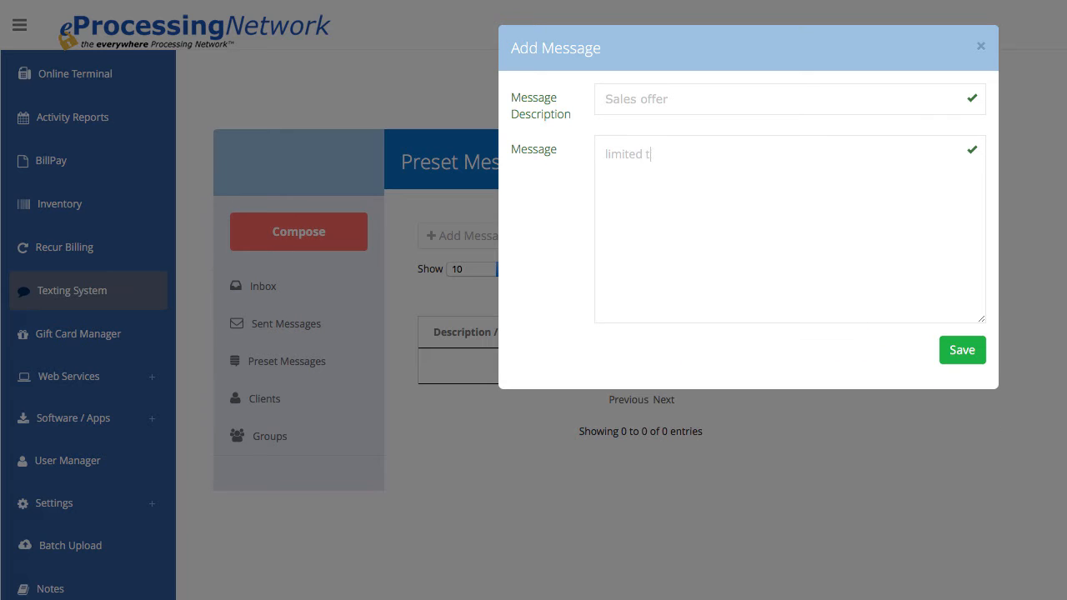
type("ime only, come for our unli")
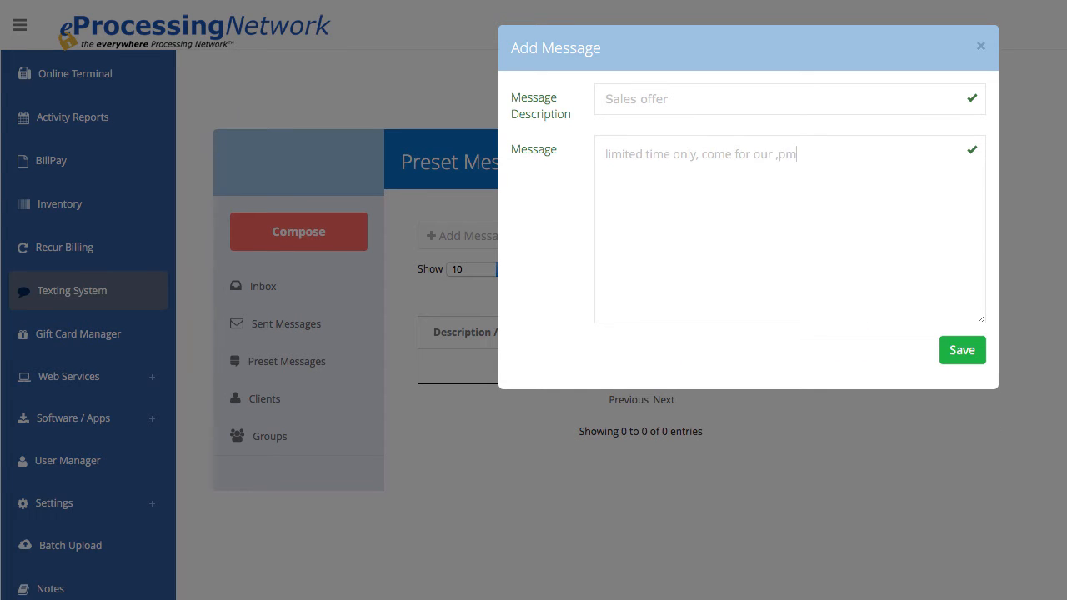
key("BackSpace")
key("BackSpace")
key("BackSpace")
key("BackSpace")
type("monthly")
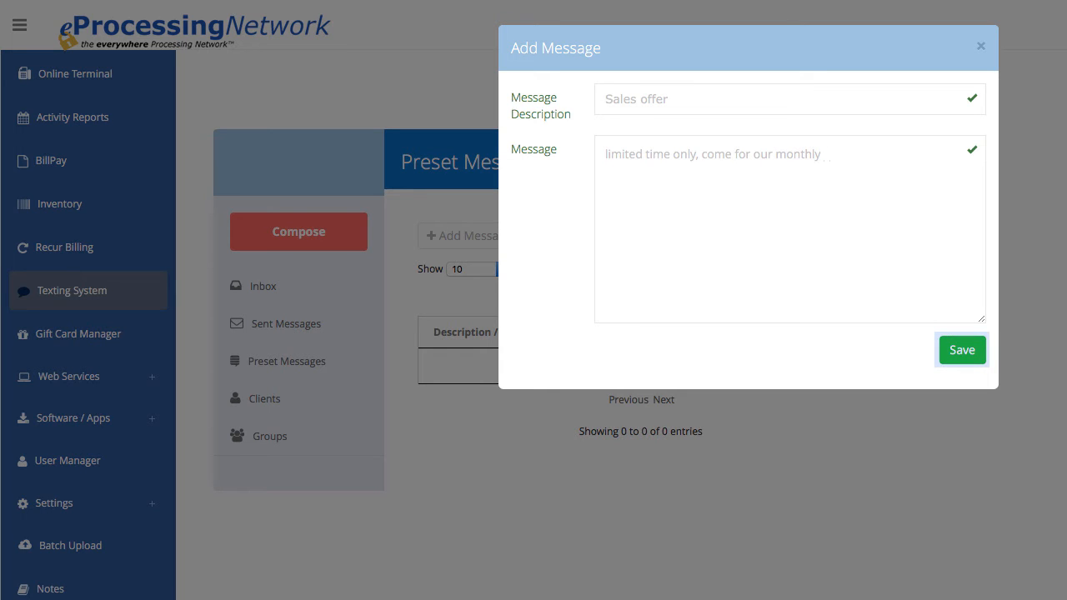
type(" sale.")
left_click(959, 350)
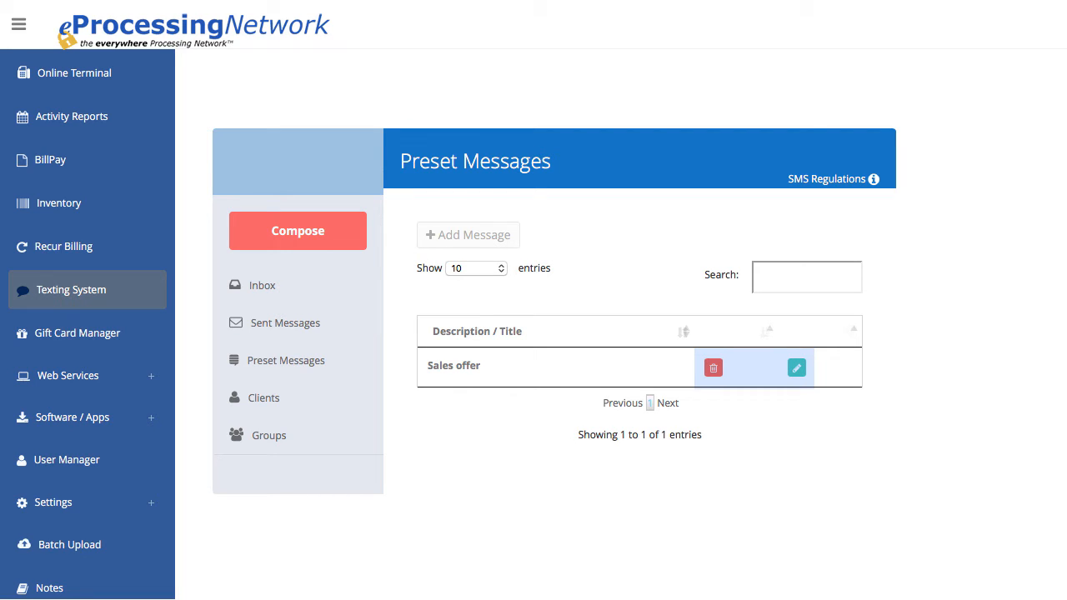
- Create a client group named "Monthly Sales Offers" with the existing client as its member, and save it
left_click(313, 445)
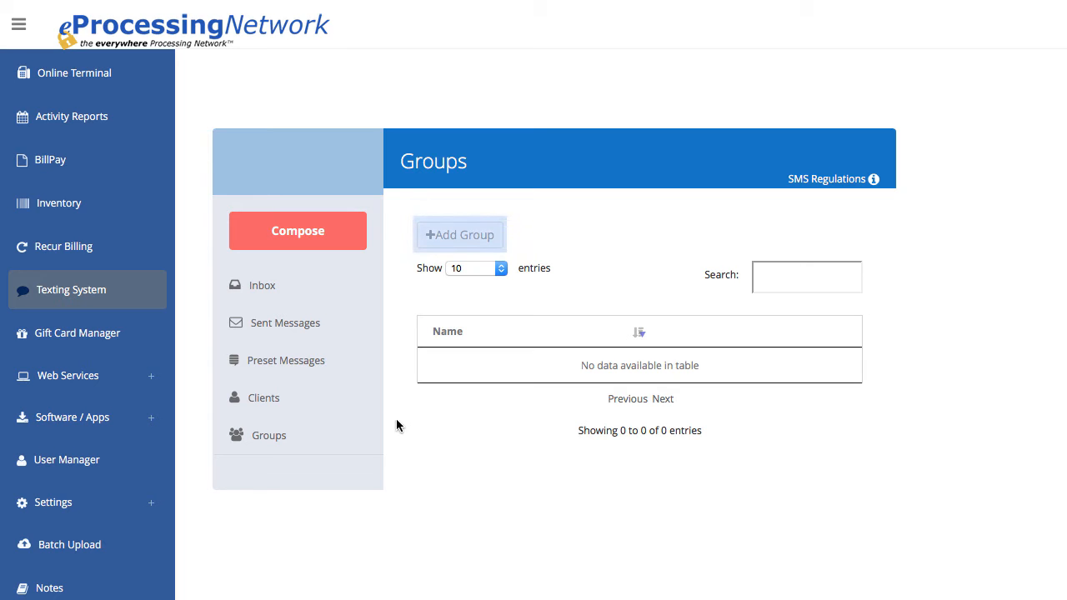
left_click(464, 238)
left_click(464, 238)
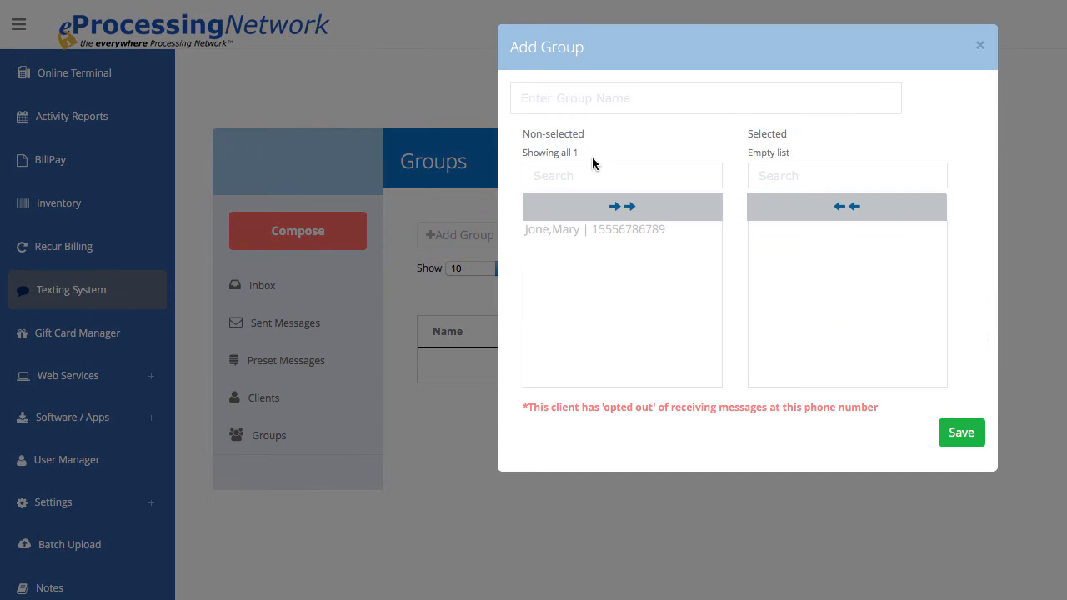
left_click(562, 98)
type("Monthly Sales")
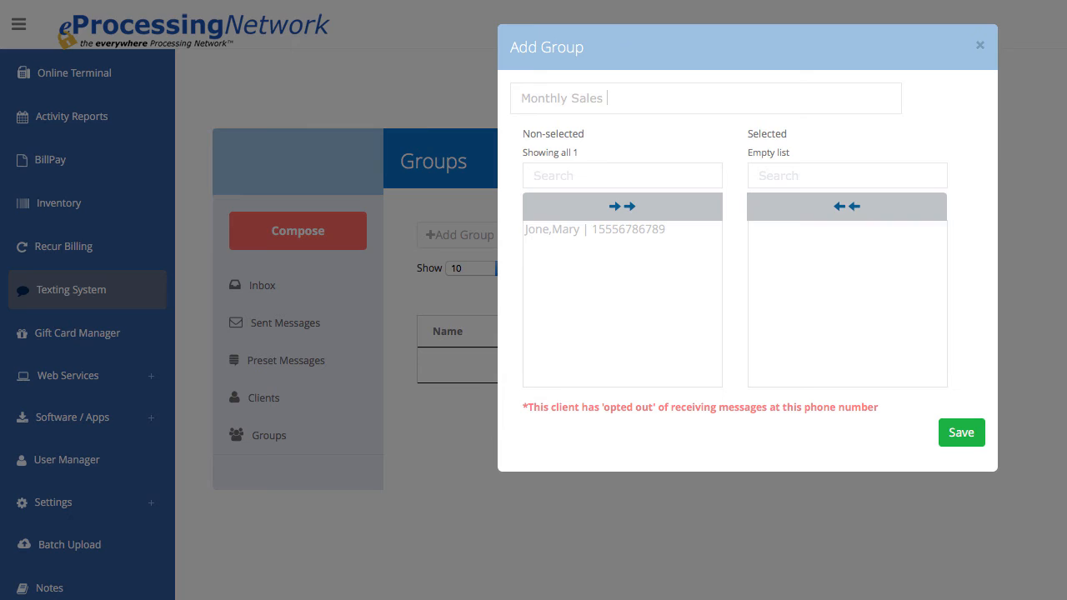
type(" Offers")
double_click(593, 230)
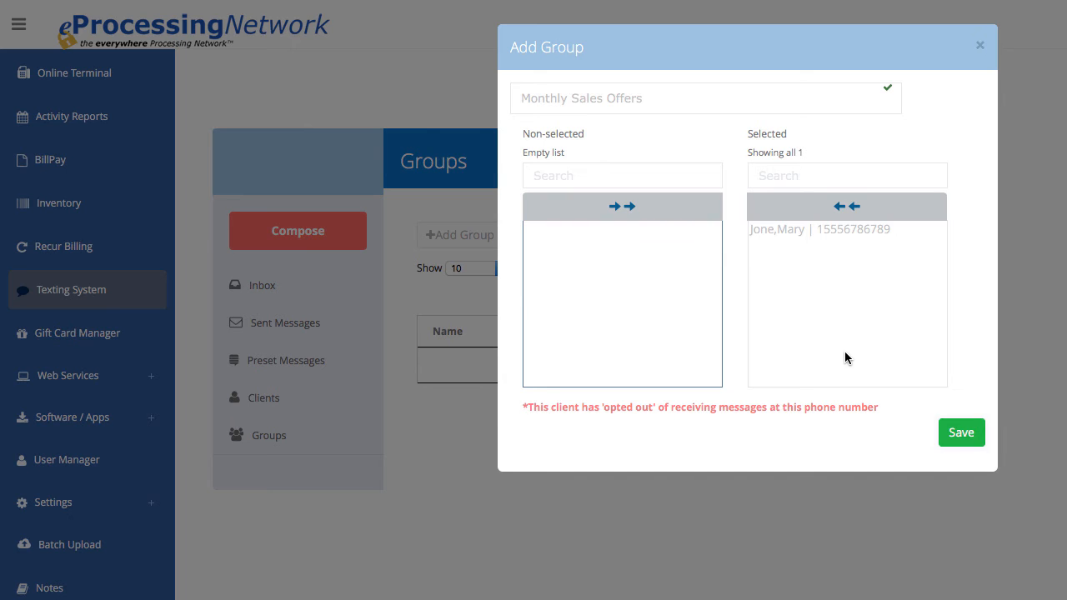
left_click(964, 434)
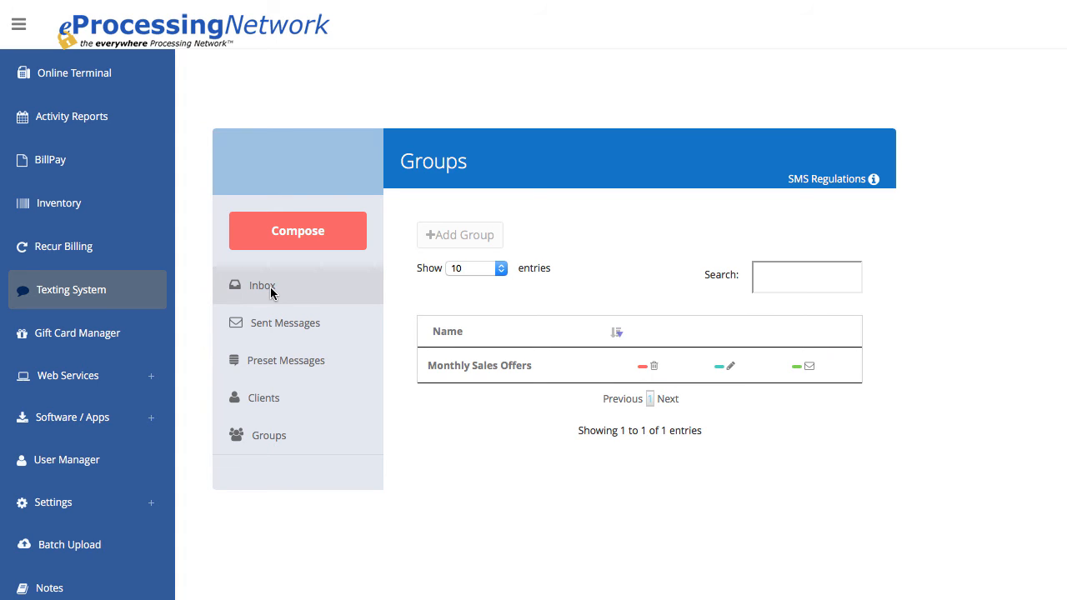
- Compose a text message to the recipient's phone number using the "Sales offer" preset message
left_click(271, 286)
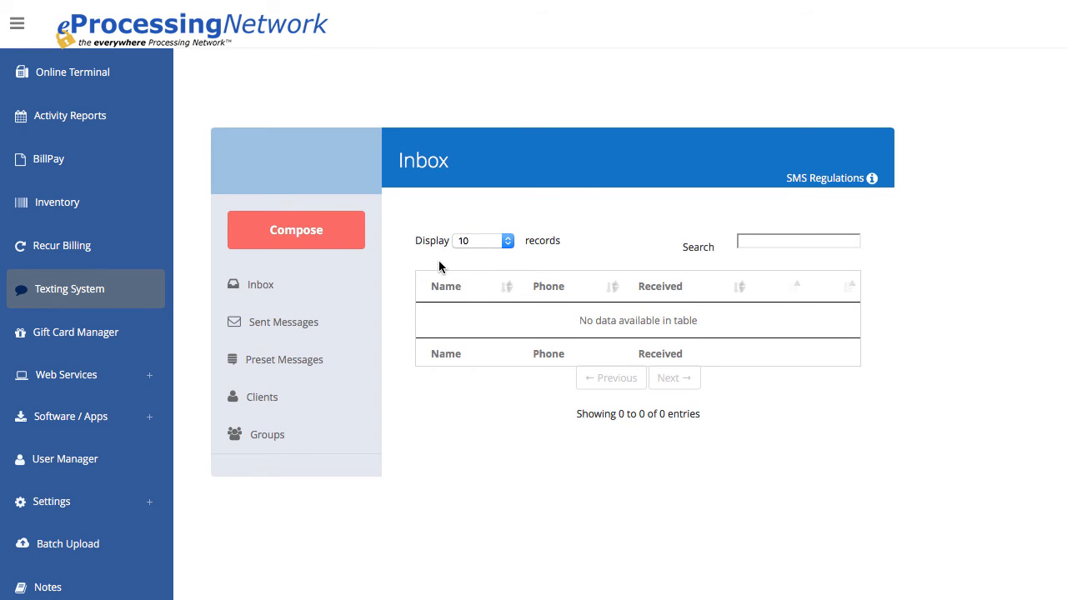
left_click(270, 230)
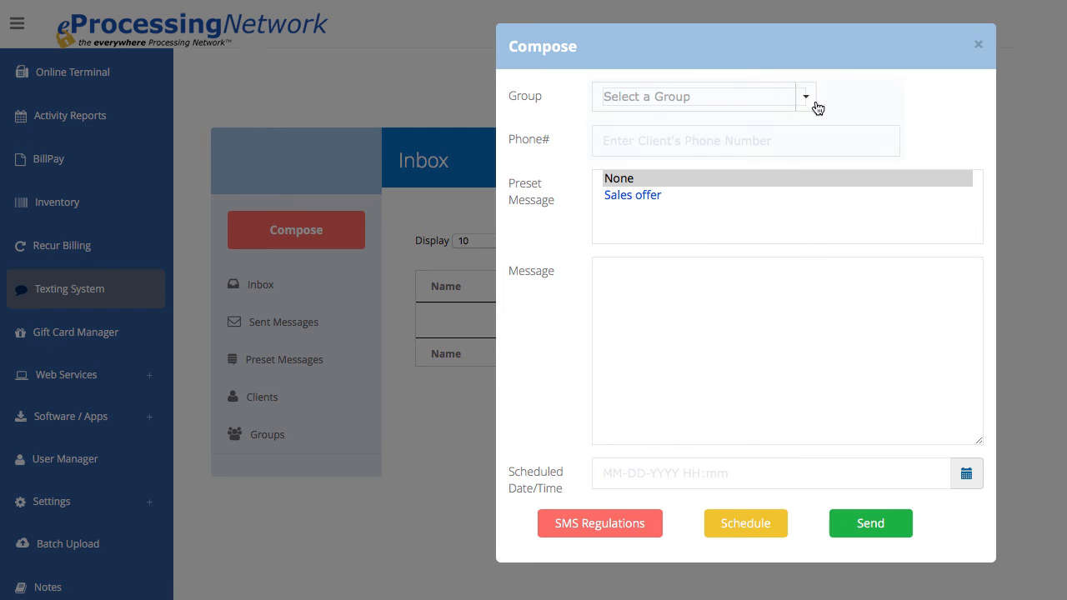
left_click(808, 99)
left_click(809, 100)
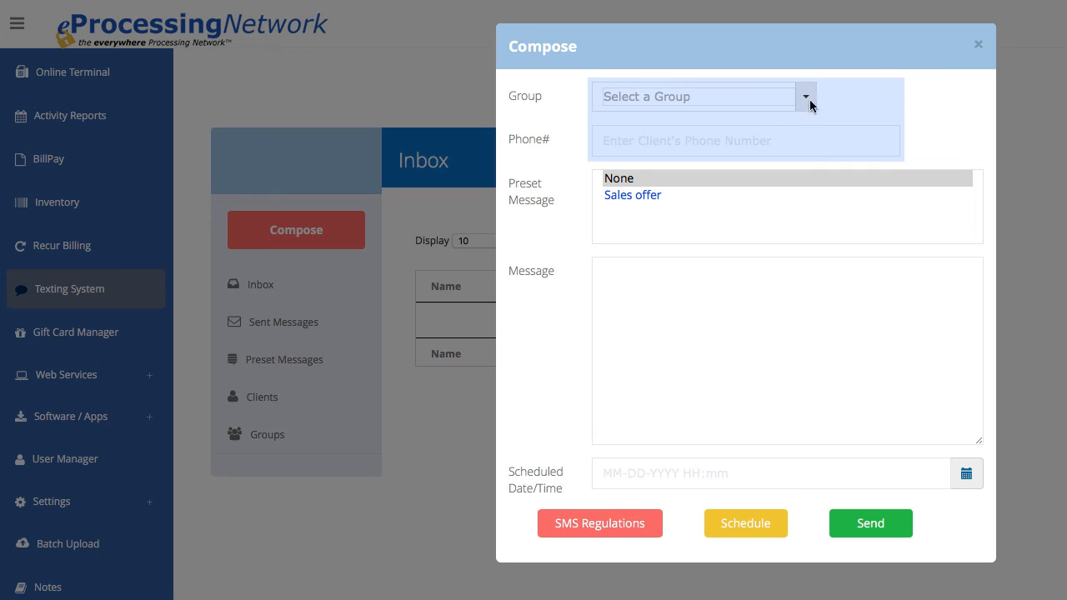
left_click(720, 142)
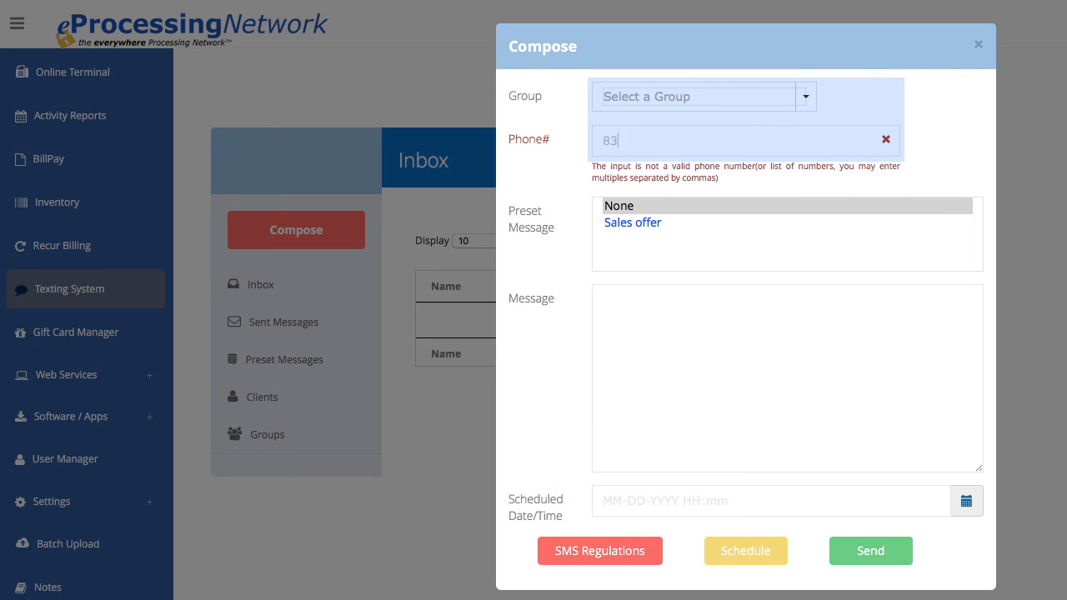
left_click(674, 276)
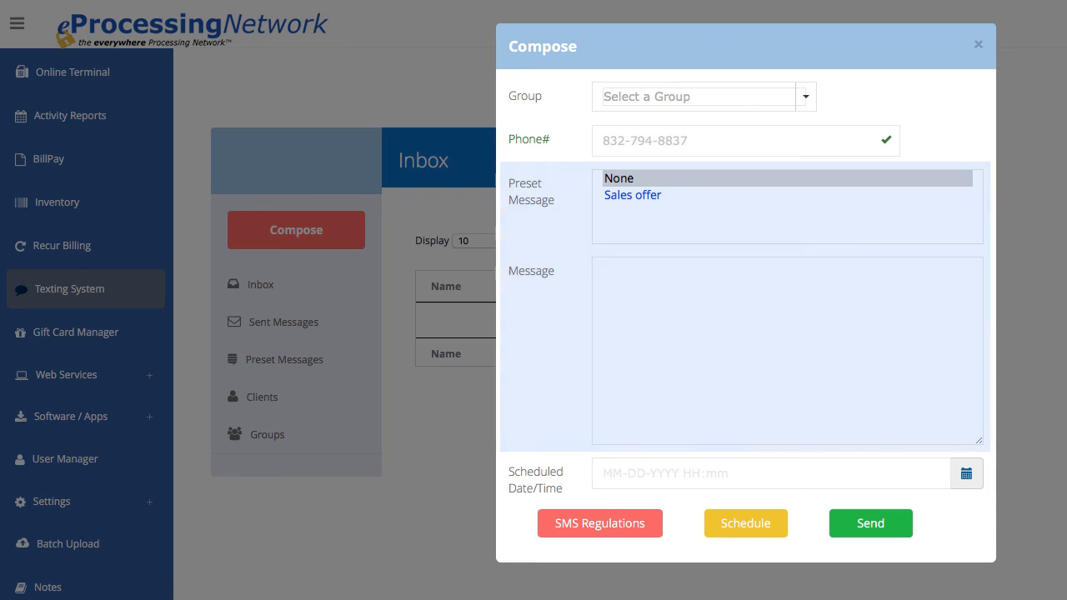
left_click(641, 195)
- Schedule the composed message for 07-01-2018 at 08:00, and open the list of sent messages
left_click(966, 274)
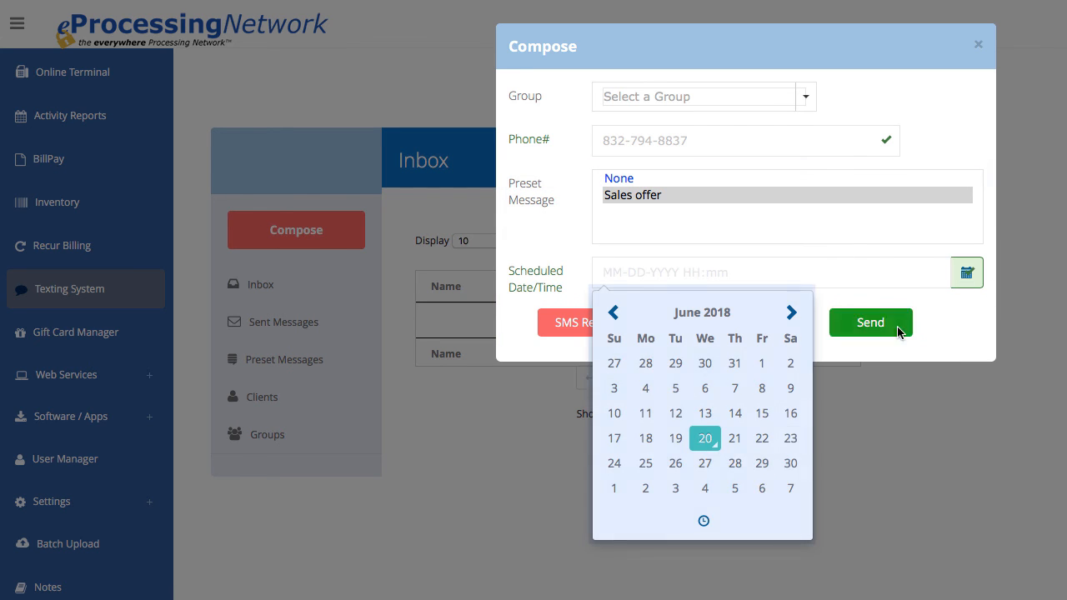
left_click(616, 489)
left_click(701, 522)
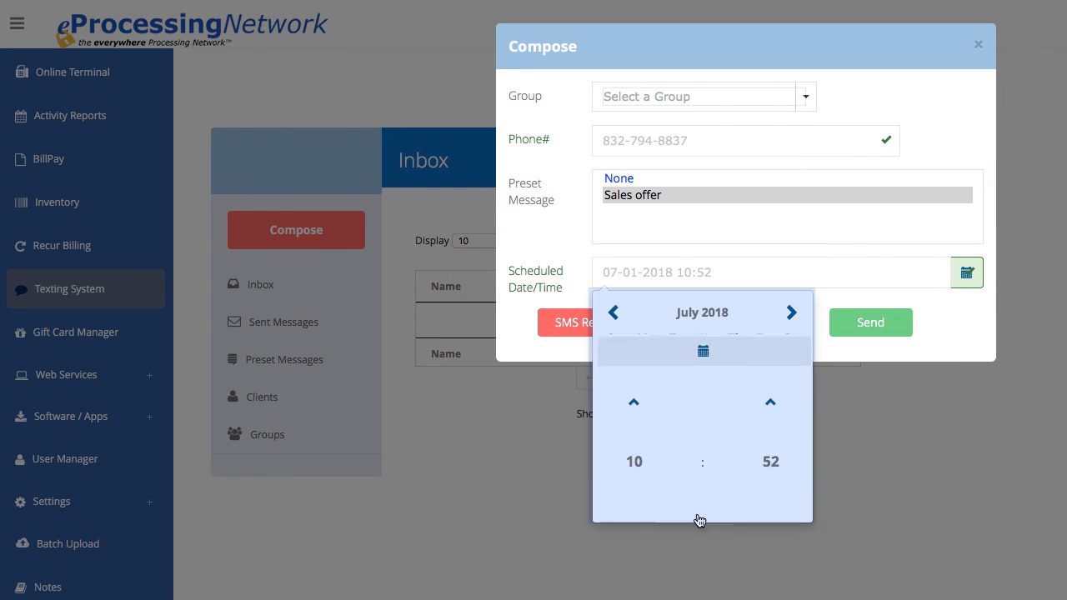
left_click(626, 431)
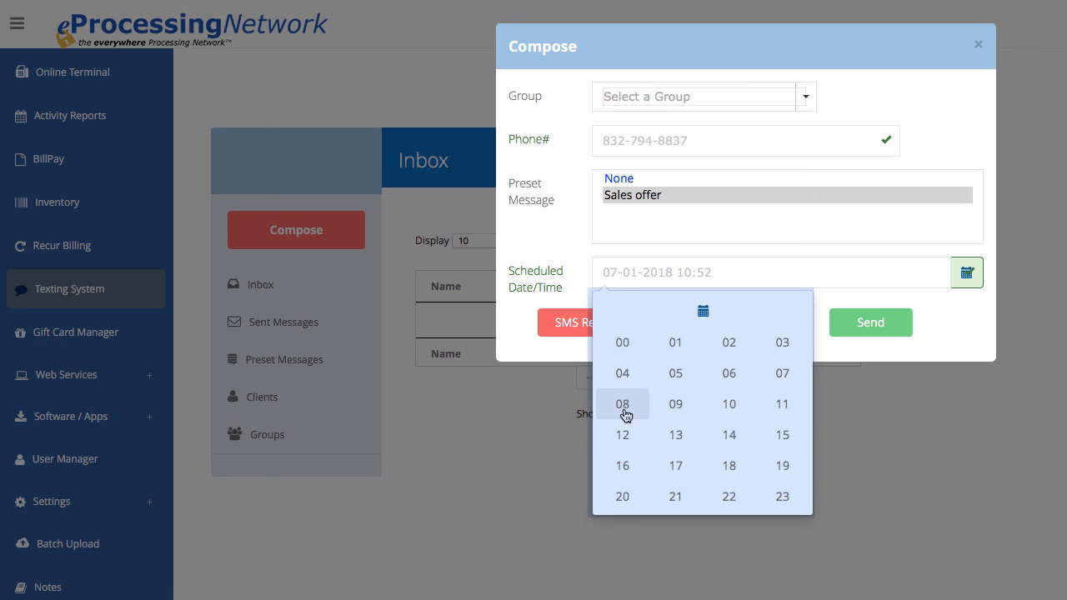
left_click(623, 406)
left_click(767, 445)
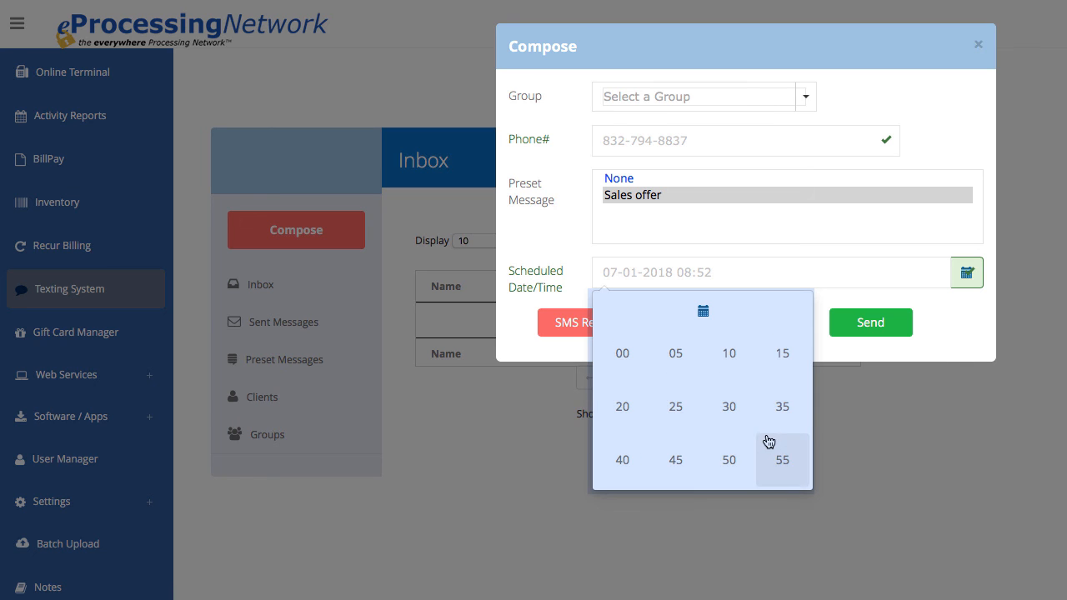
left_click(611, 368)
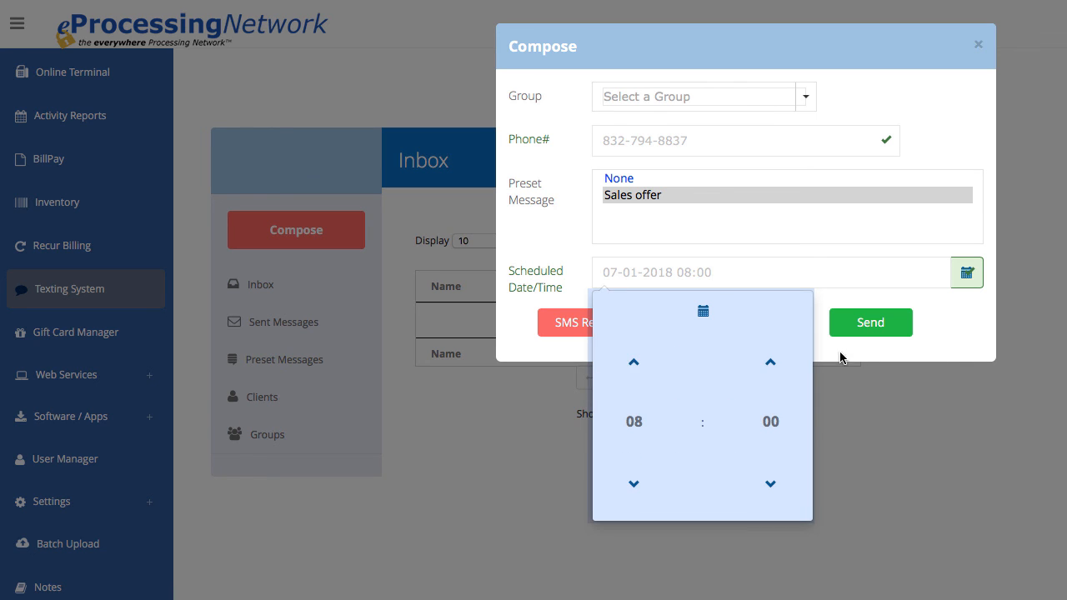
left_click(891, 358)
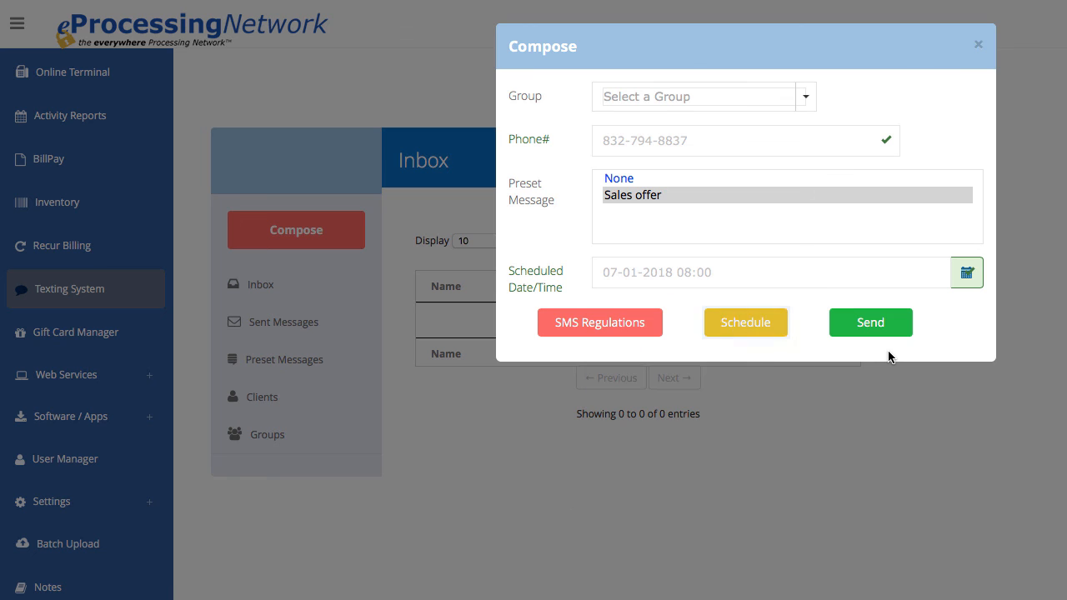
left_click(744, 330)
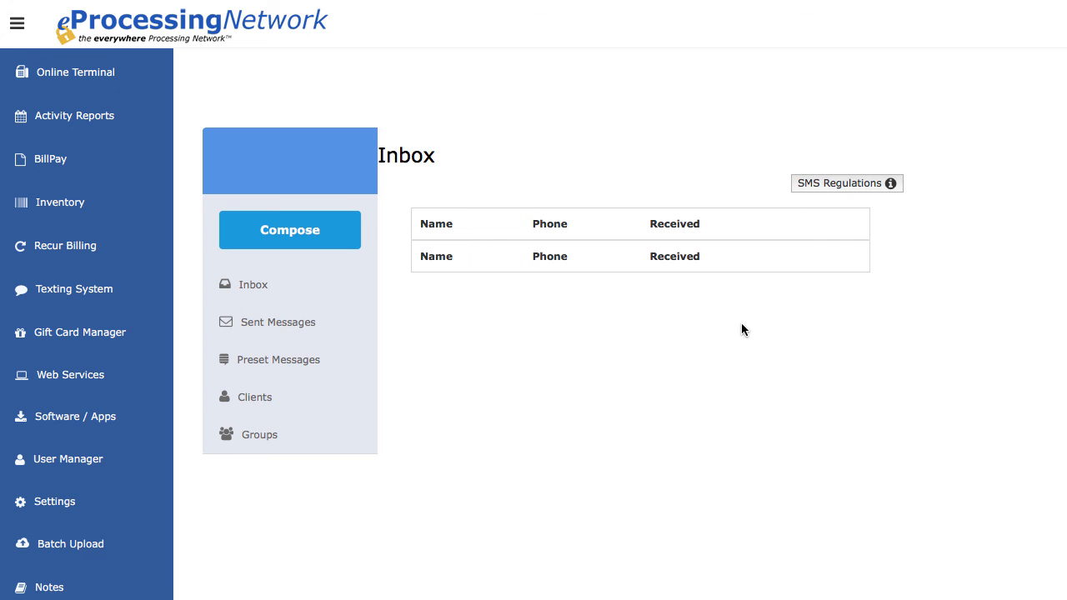
left_click(322, 325)
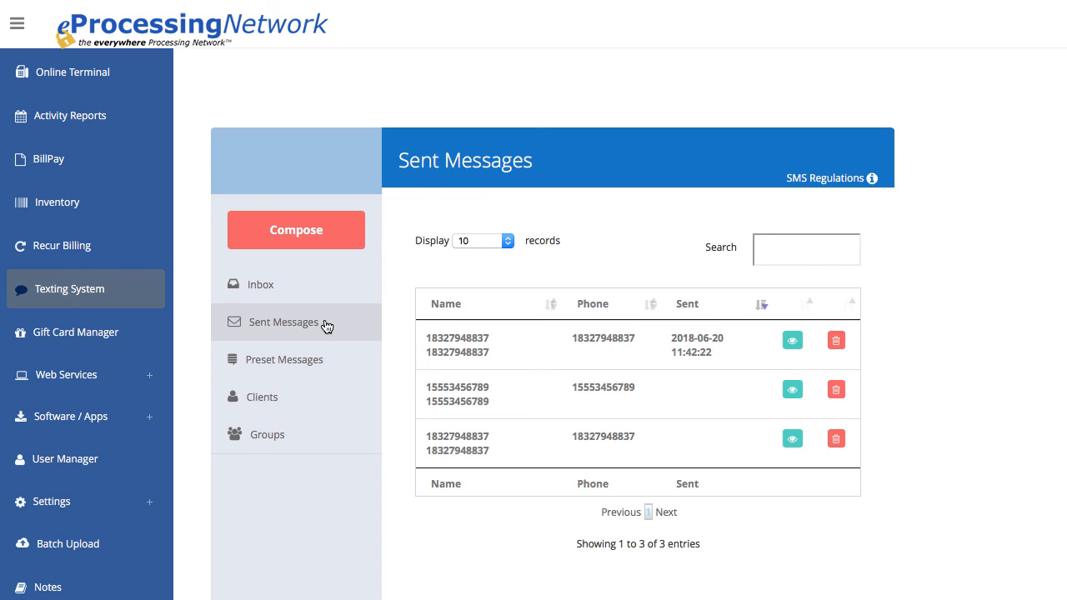